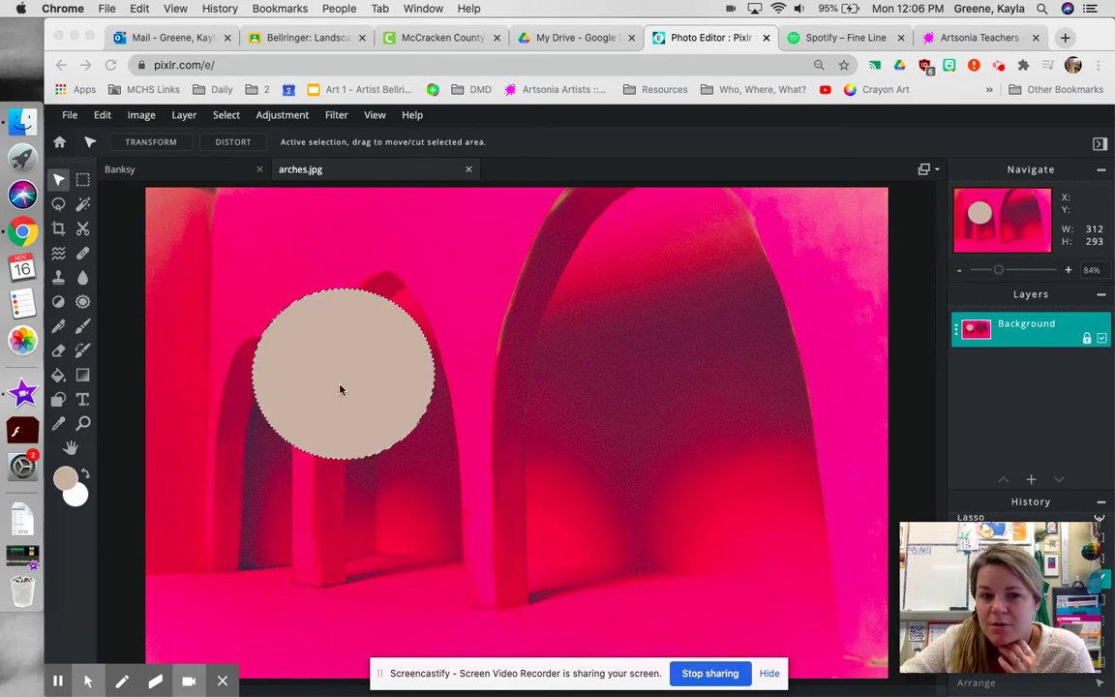
left_click(102, 115)
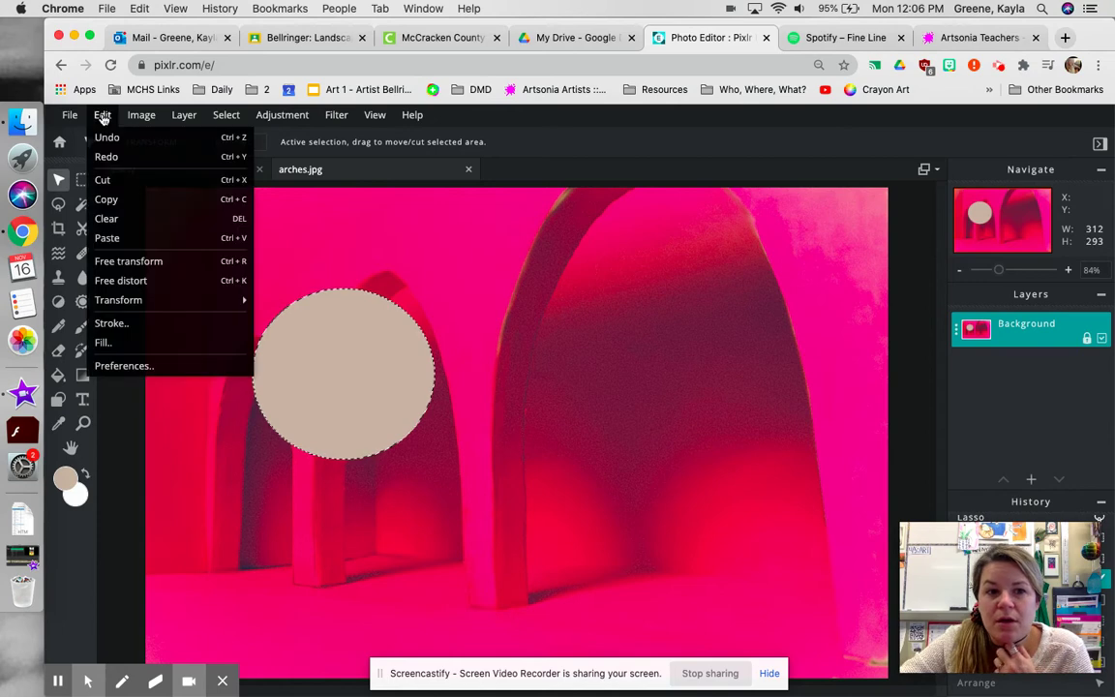
left_click(158, 260)
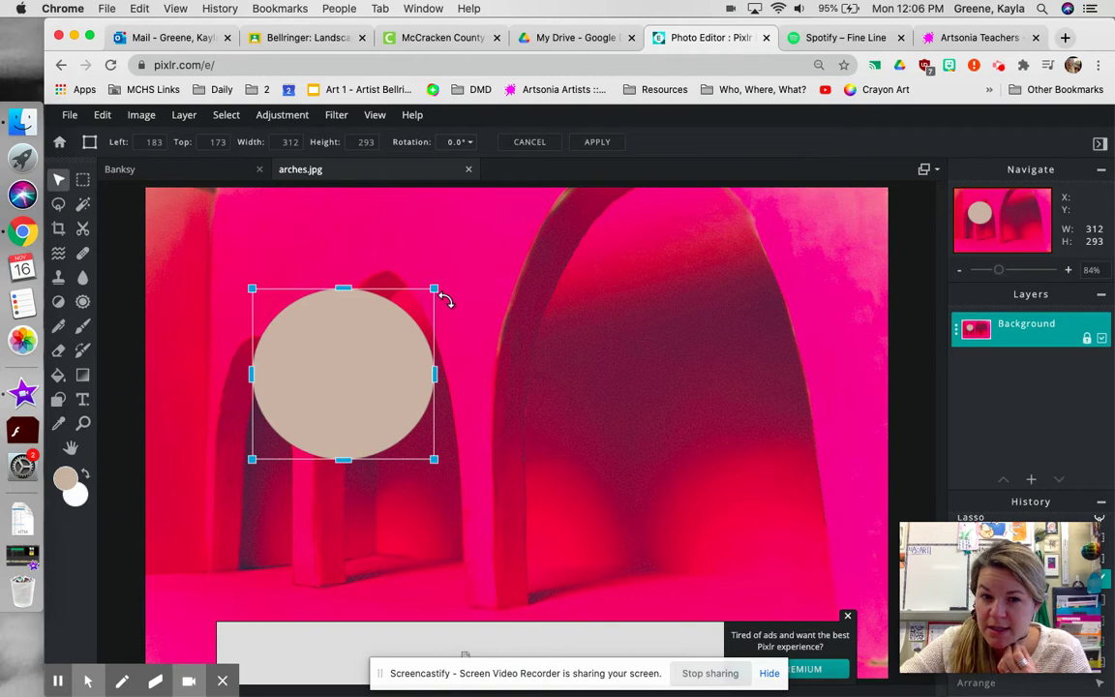
left_click_drag(461, 296, 461, 448)
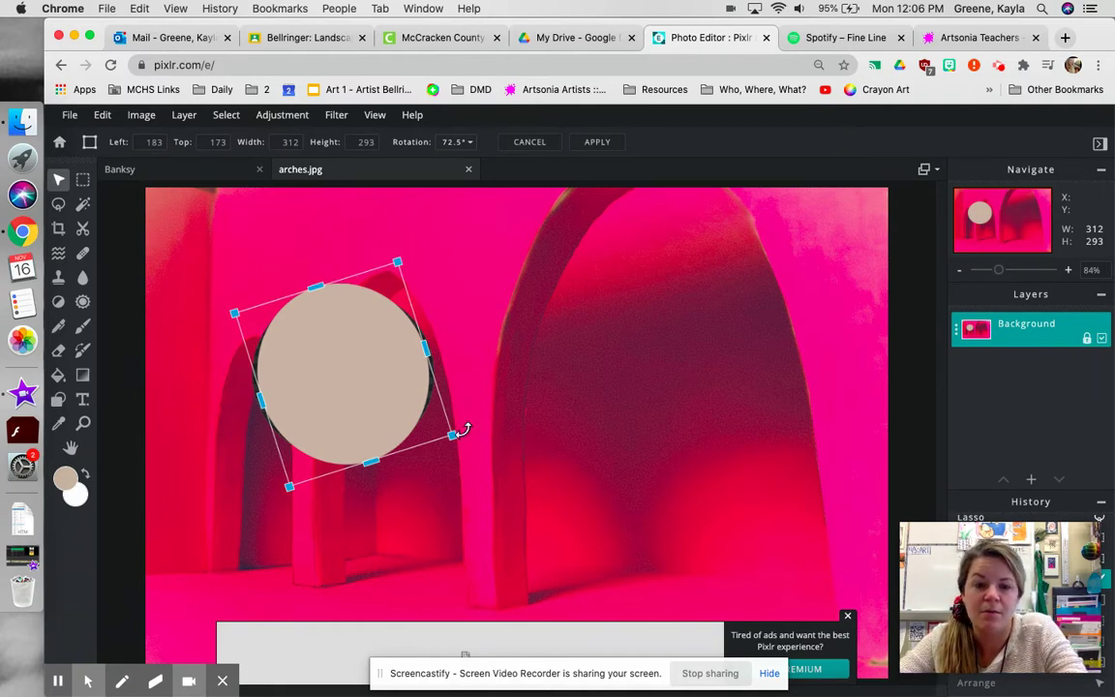
left_click_drag(457, 433, 570, 503)
left_click_drag(426, 397, 374, 359)
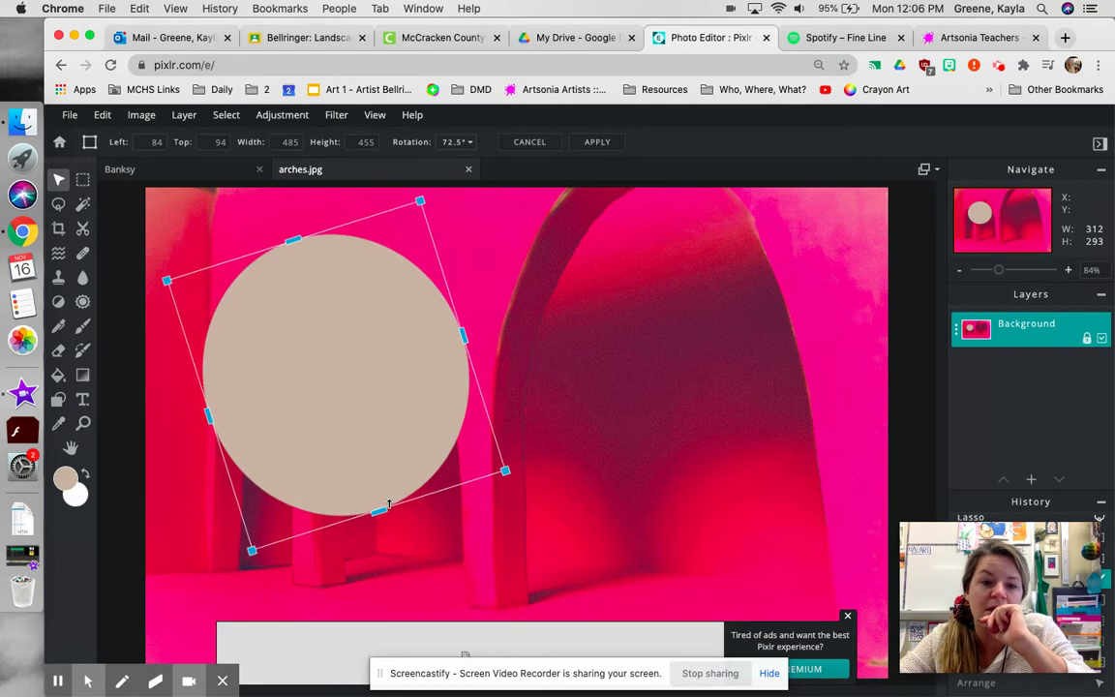
left_click_drag(380, 513, 363, 446)
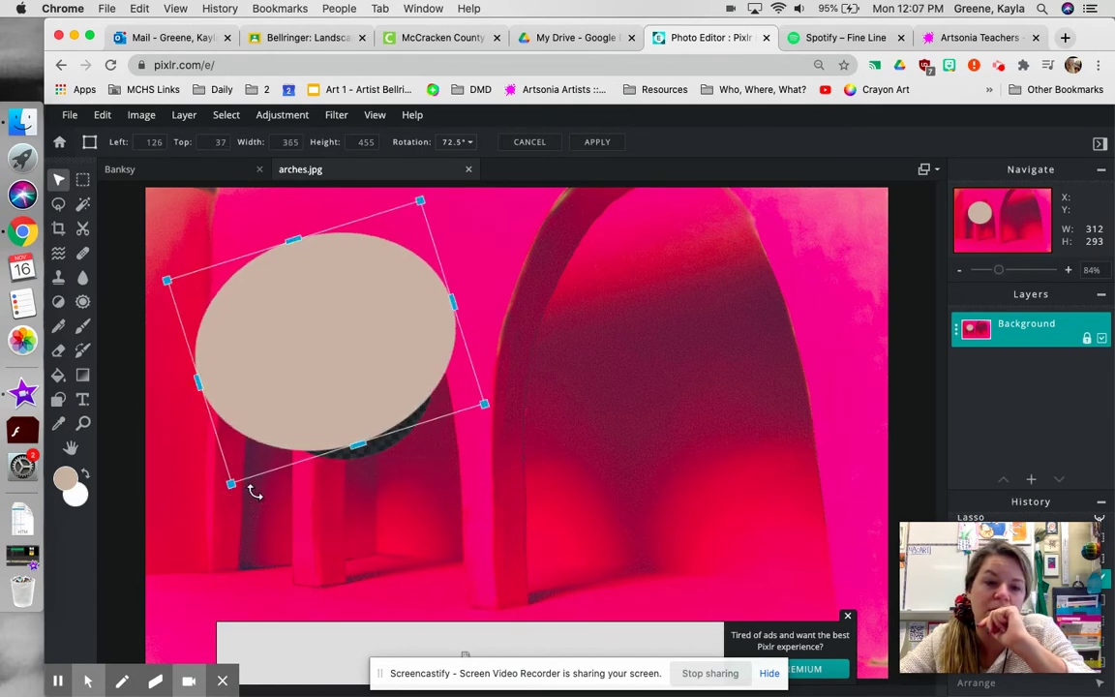
left_click_drag(236, 488, 438, 463)
left_click_drag(331, 401, 355, 431)
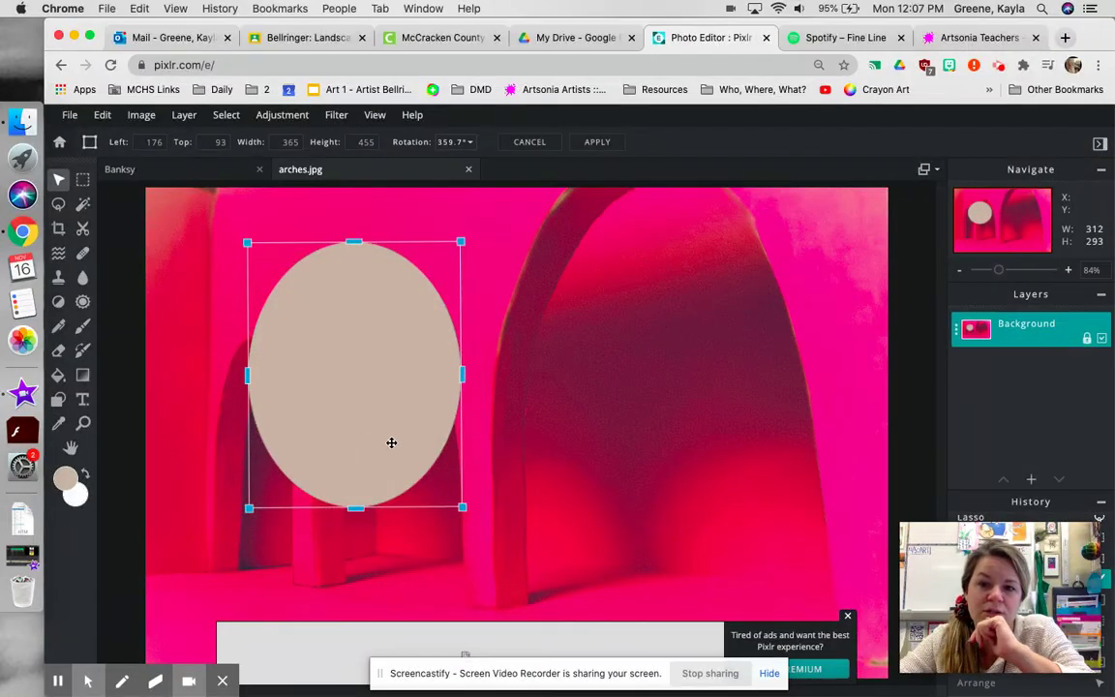
left_click(101, 116)
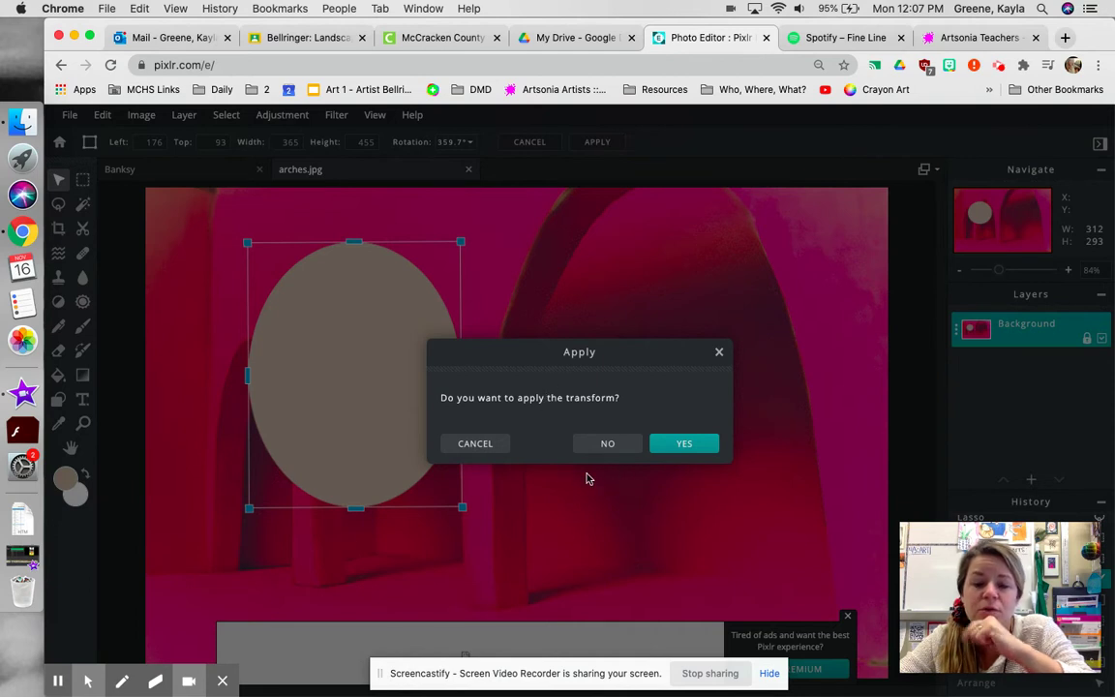
left_click(628, 445)
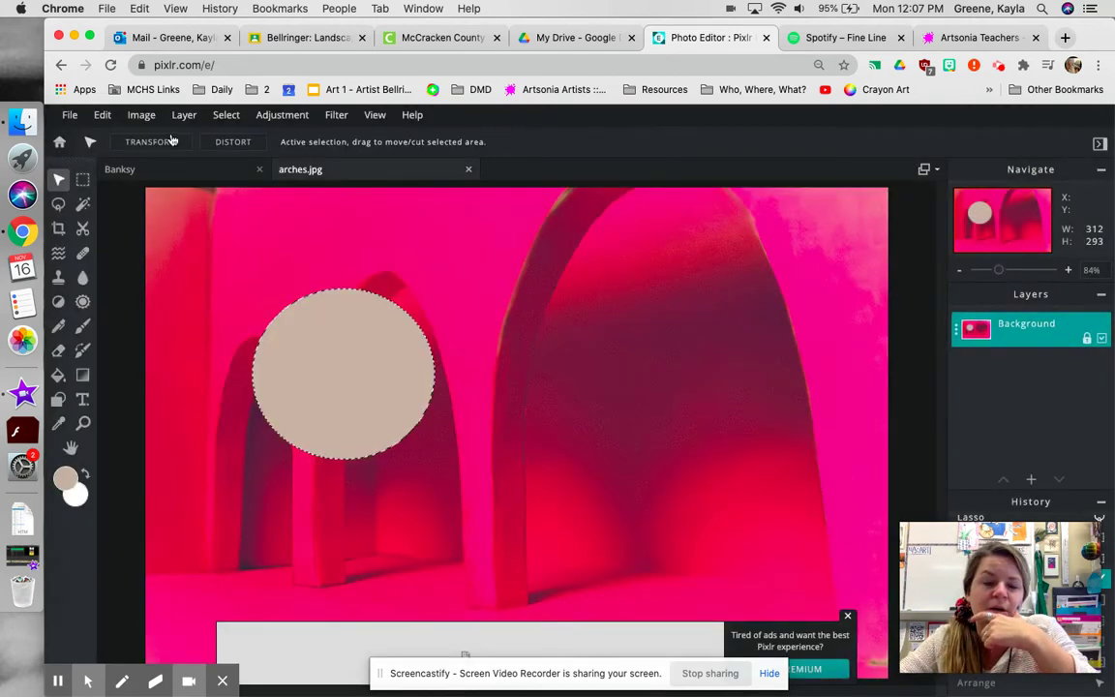
Step: Distort the beige circle into a folded teardrop over the left arch by dragging two right corners
left_click(233, 143)
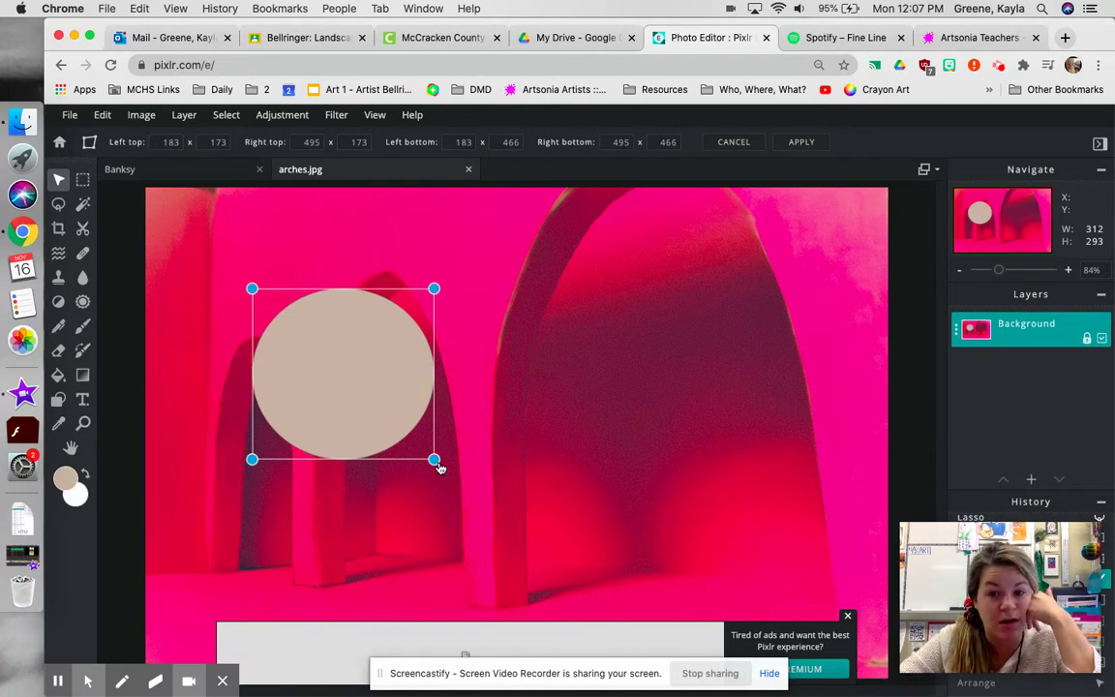
left_click_drag(435, 465, 489, 142)
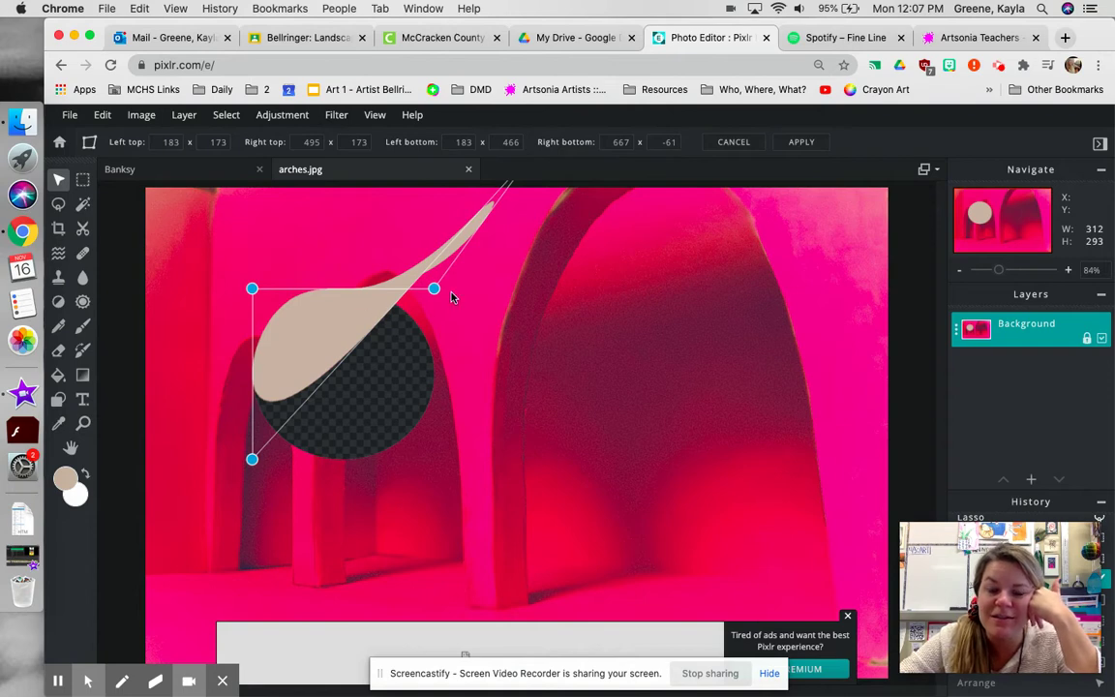
left_click_drag(436, 291, 378, 629)
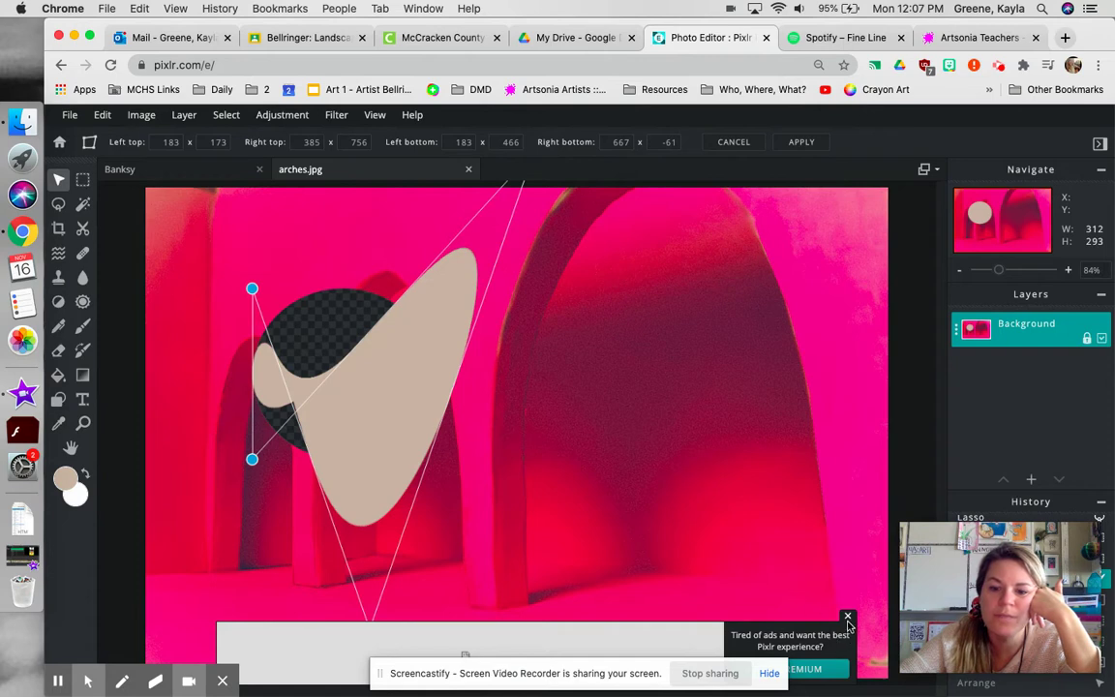
left_click(766, 564)
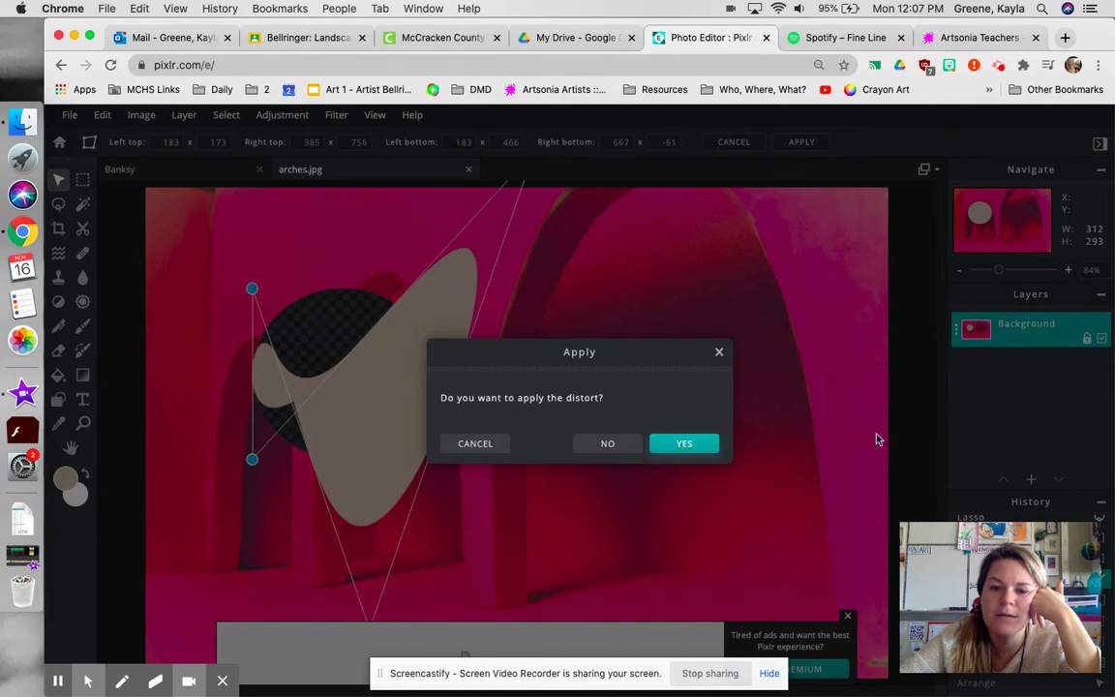
key("Return")
left_click(848, 618)
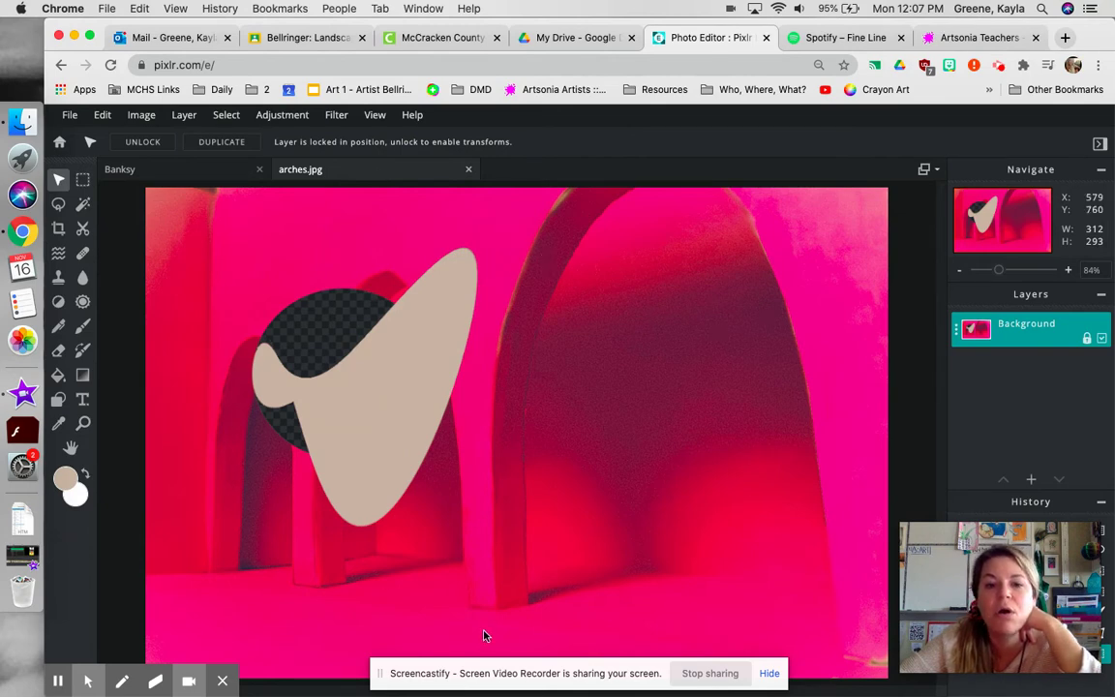
Step: Marquee-select the left half of the arches photo
left_click(83, 181)
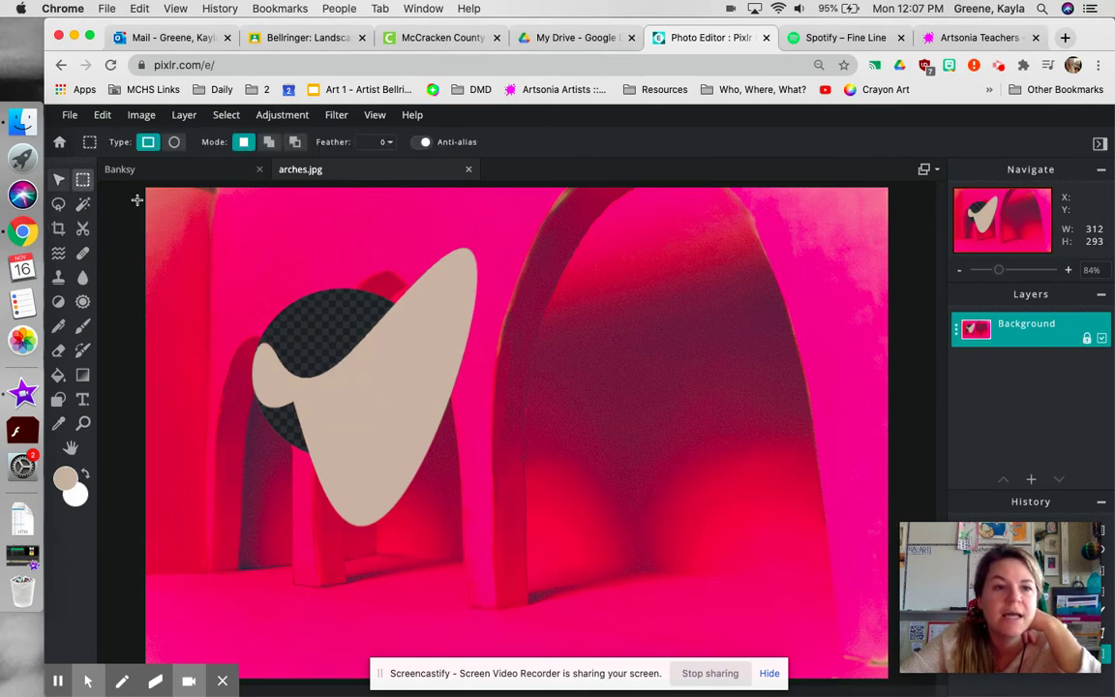
left_click(157, 210)
left_click_drag(157, 210, 518, 632)
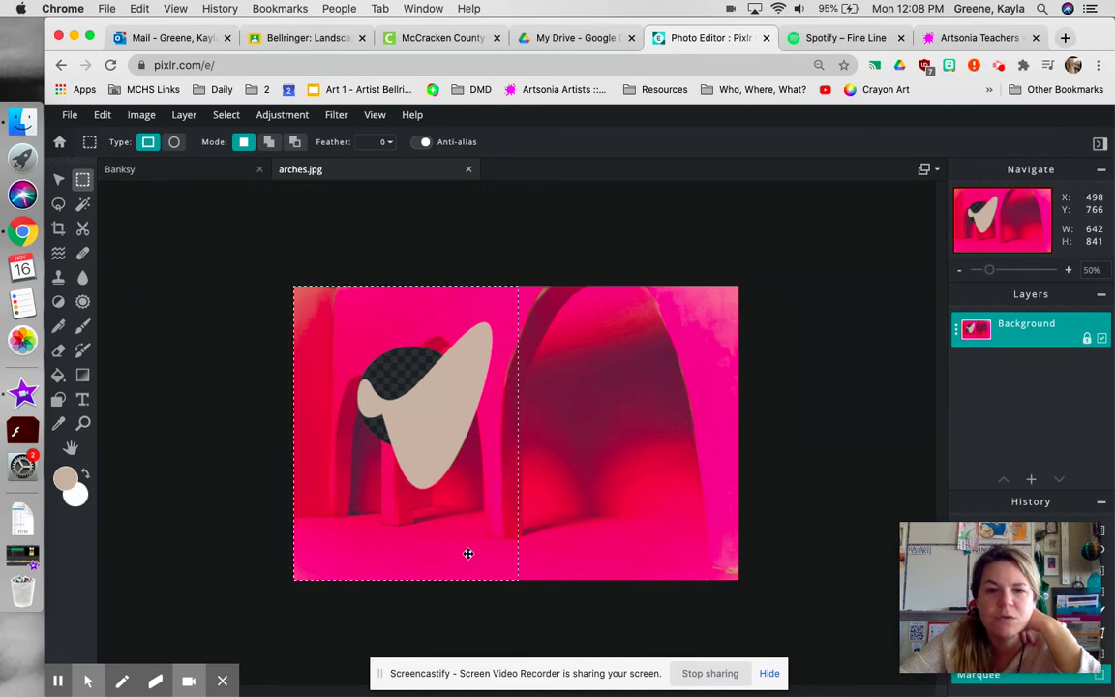
Step: Copy the selected half and paste it back as a new layer
left_click(102, 115)
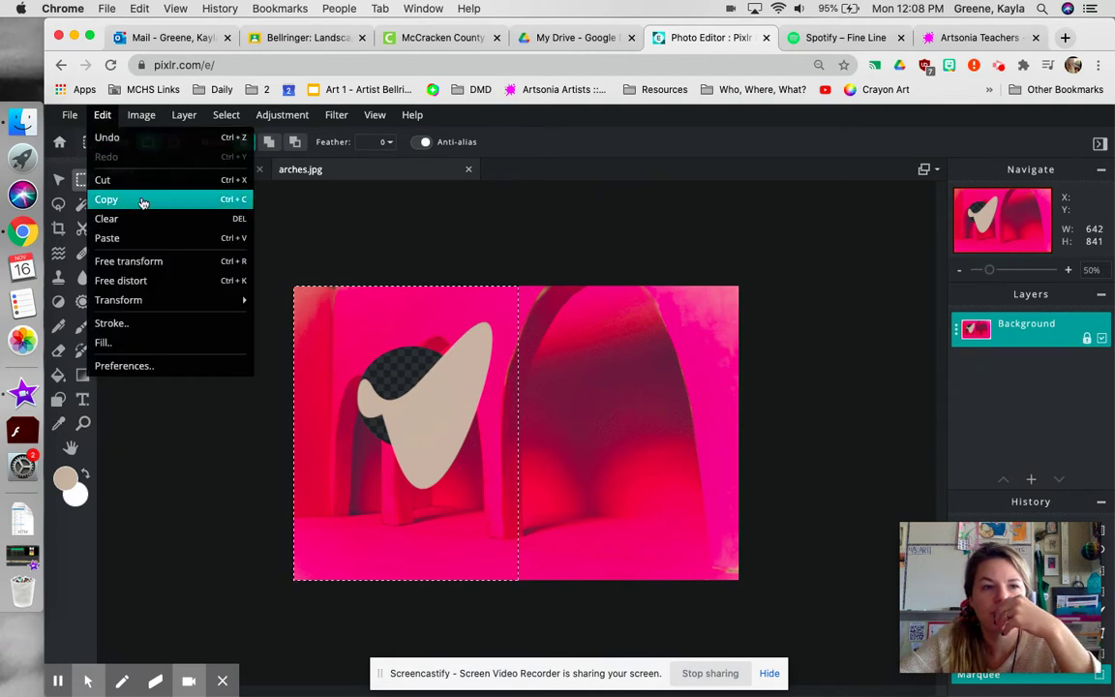
left_click(142, 202)
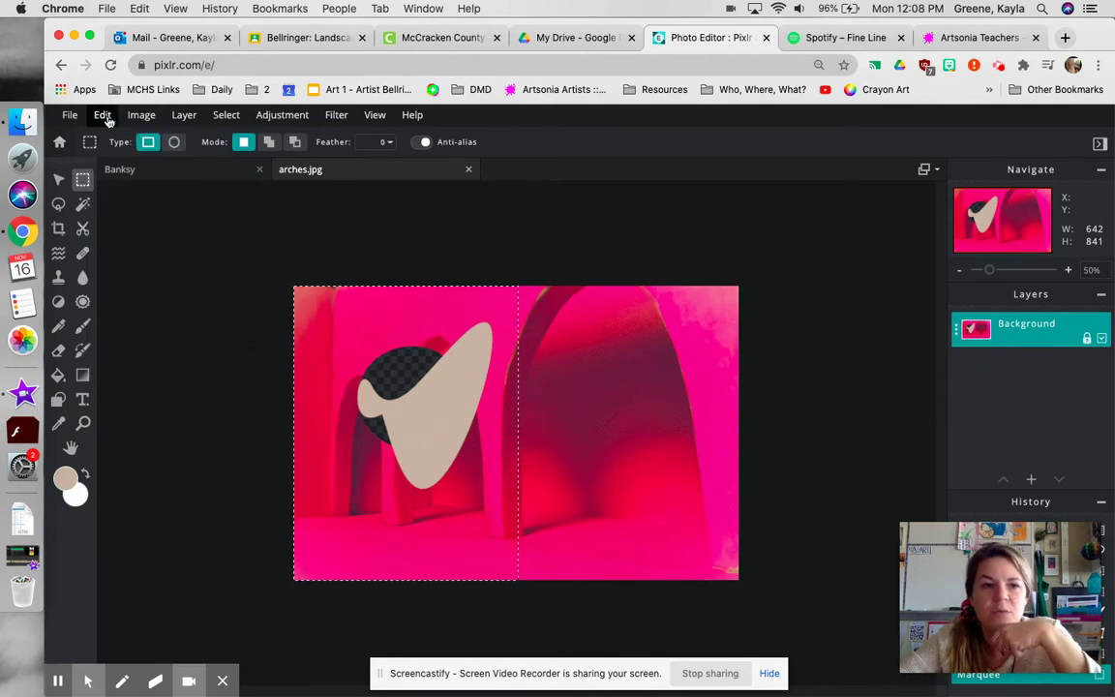
left_click(103, 115)
left_click(187, 237)
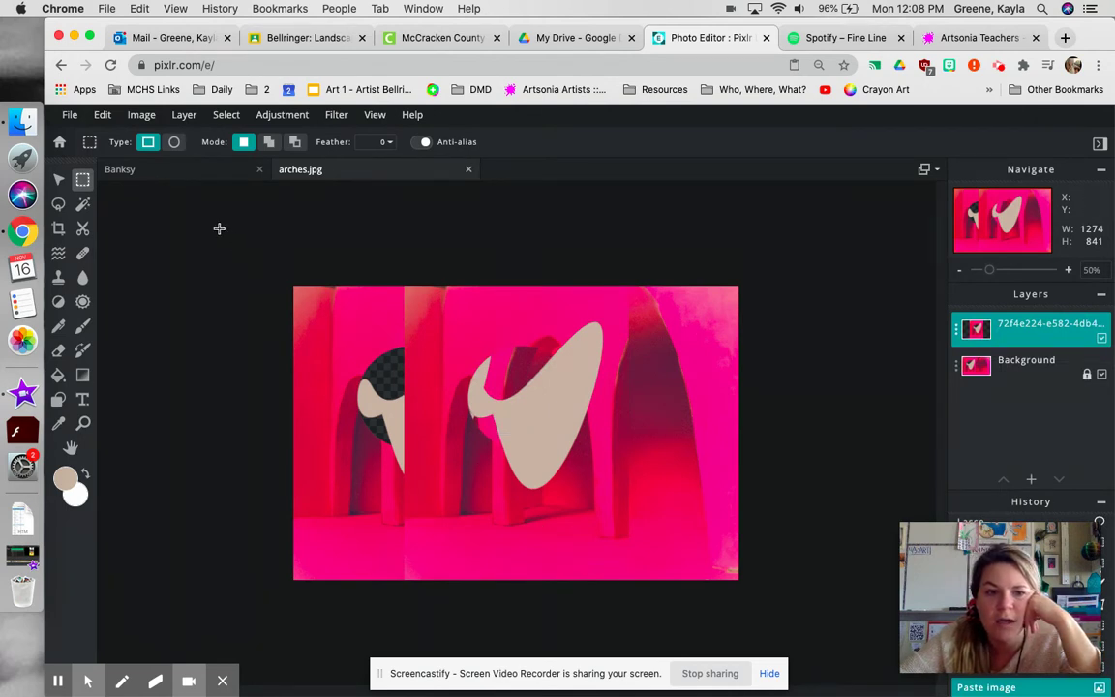
Step: Flip the pasted layer horizontally and slide it onto the right half at Left 632
left_click(59, 180)
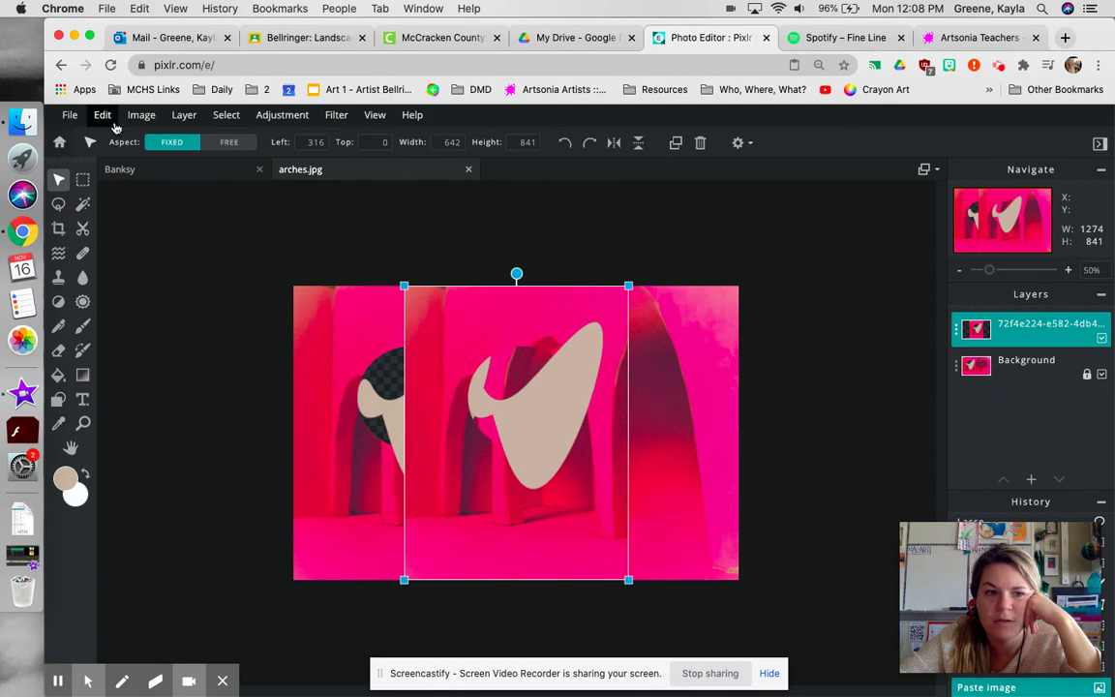
left_click(102, 115)
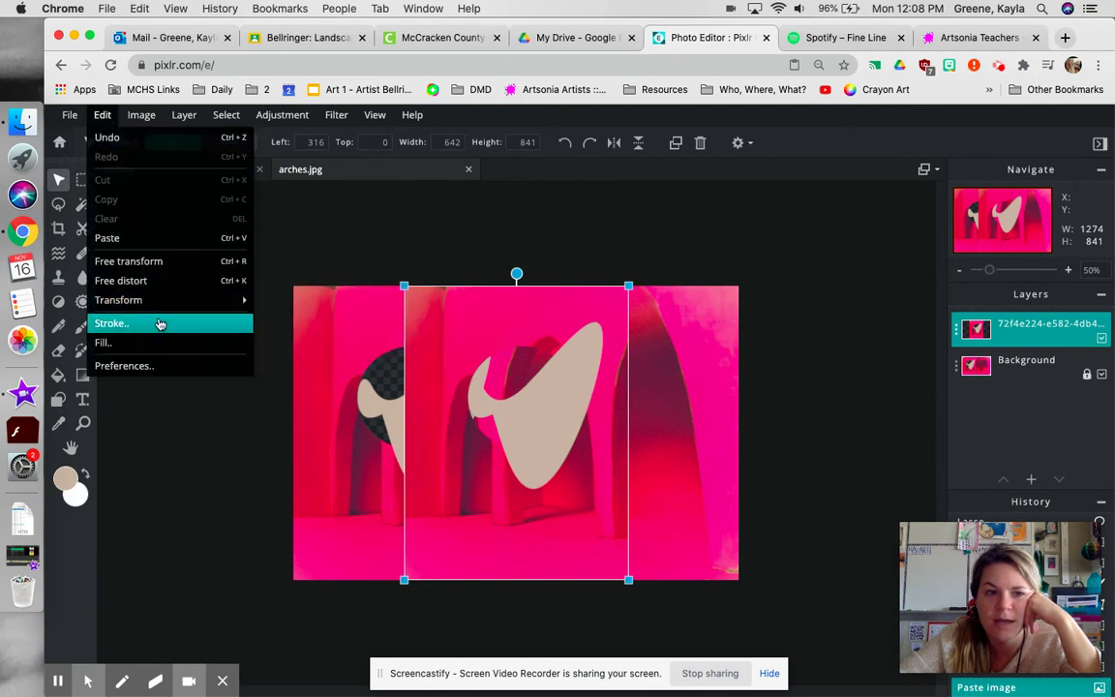
mouse_move(161, 306)
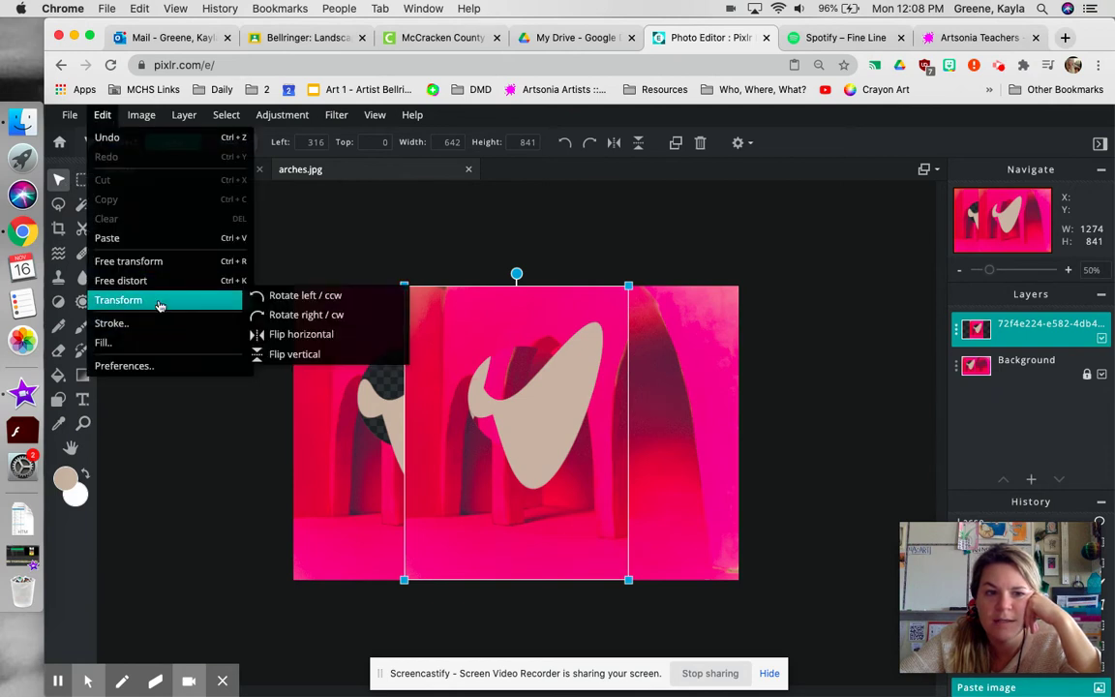
left_click(303, 334)
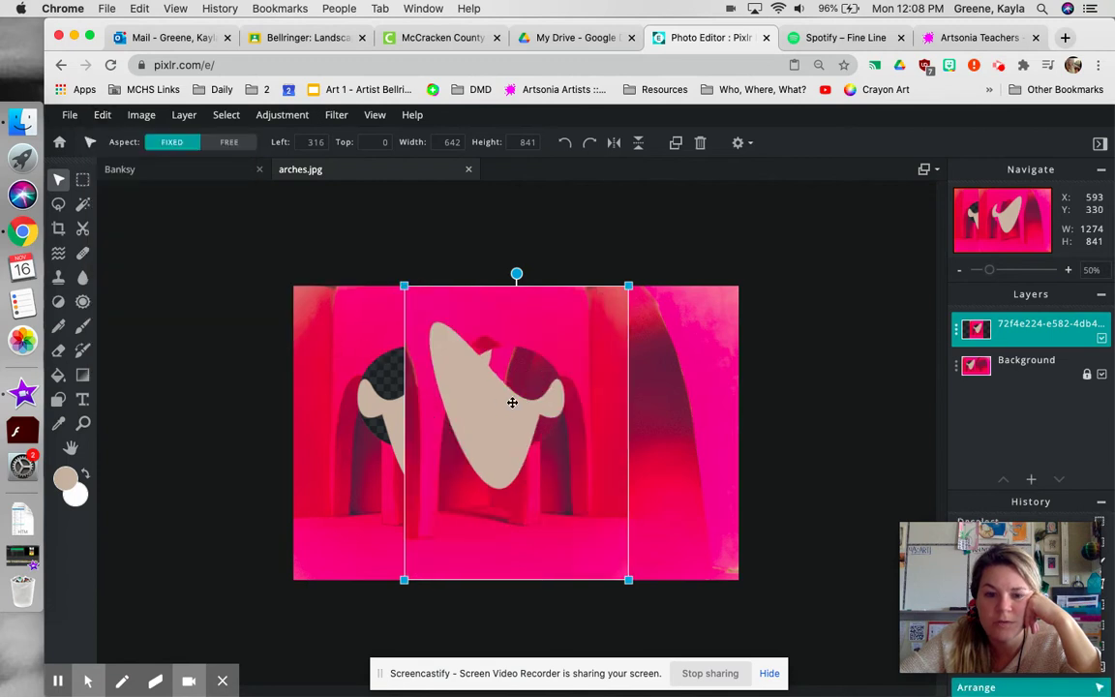
left_click_drag(513, 402, 622, 404)
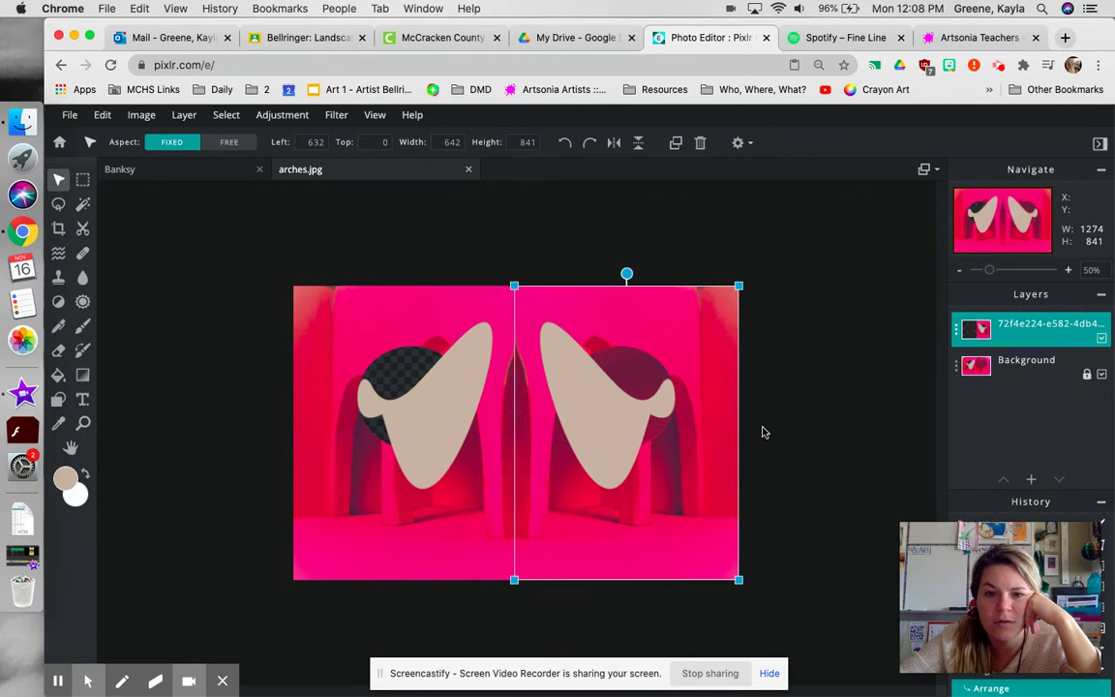
left_click(785, 491)
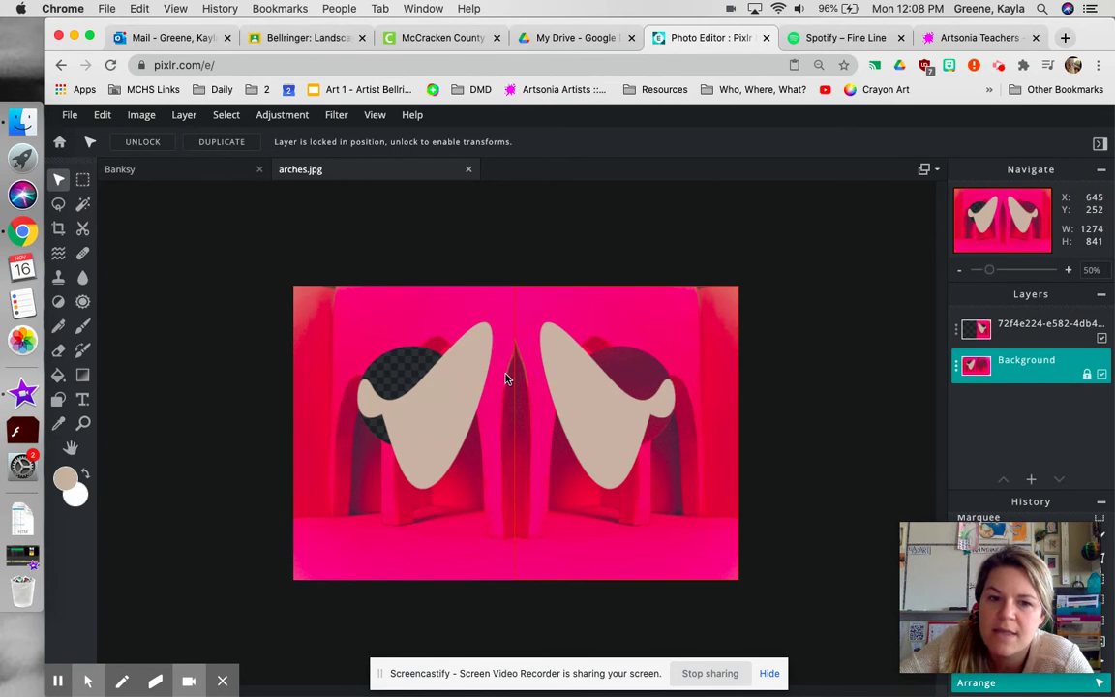
Step: Add an empty Layer 5 and move it just above the Background layer
left_click(1032, 479)
left_click(450, 426)
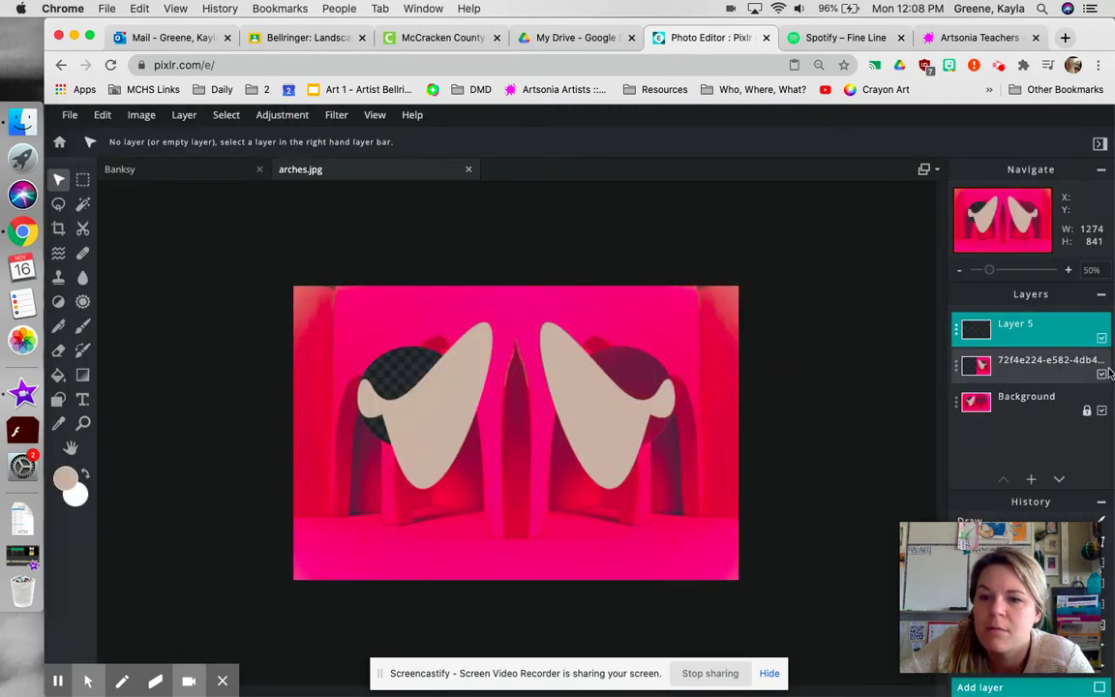
left_click_drag(998, 331, 1020, 431)
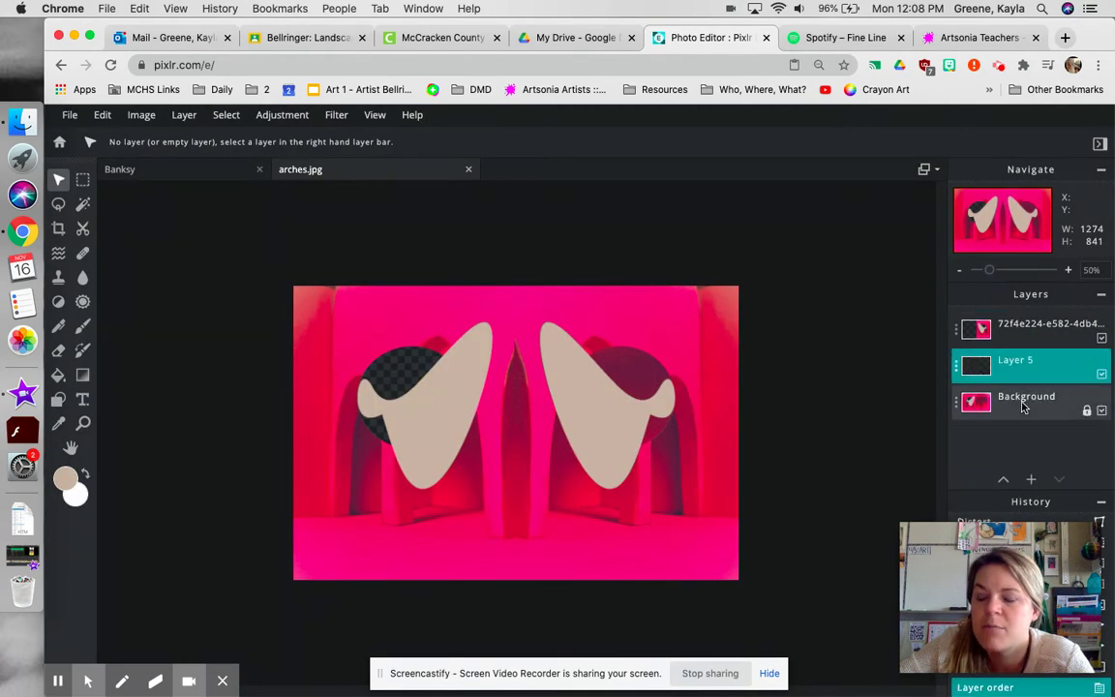
left_click(1029, 407)
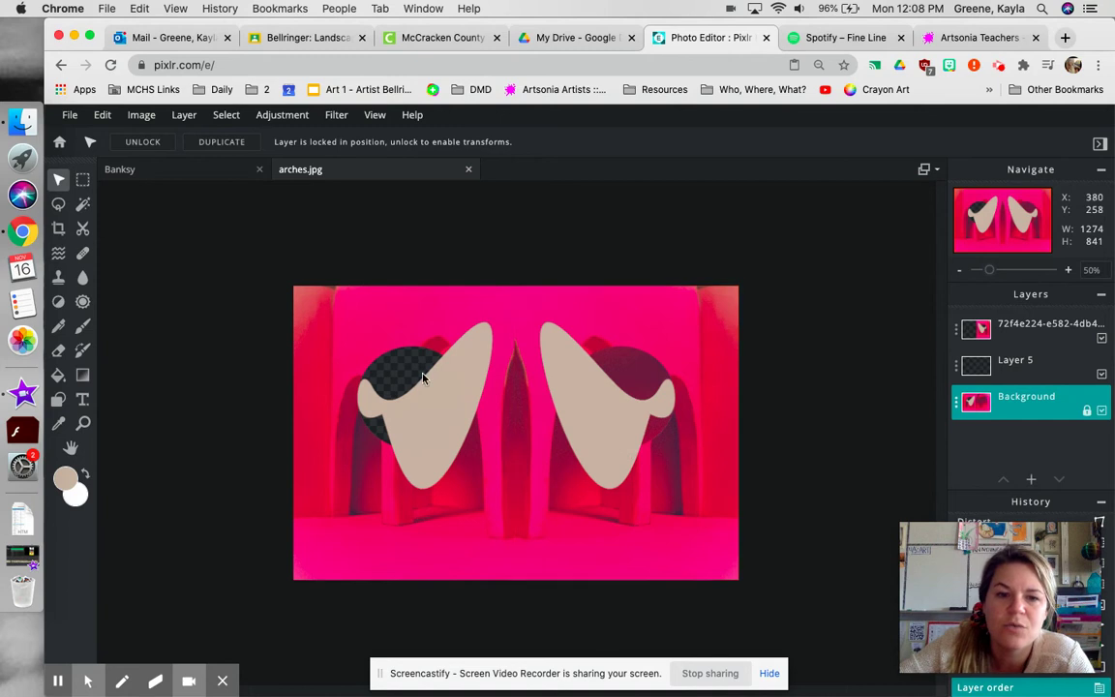
Step: Trace the dark circle with the Magnetic lasso, then clear the selection
left_click(83, 179)
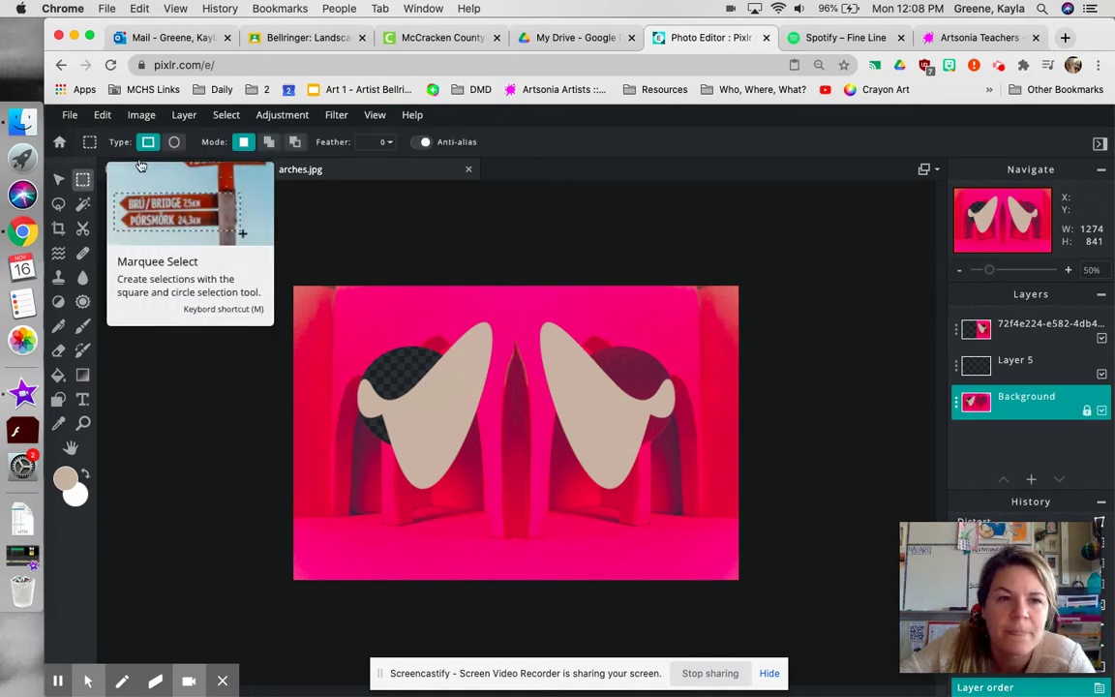
left_click(58, 204)
left_click(225, 142)
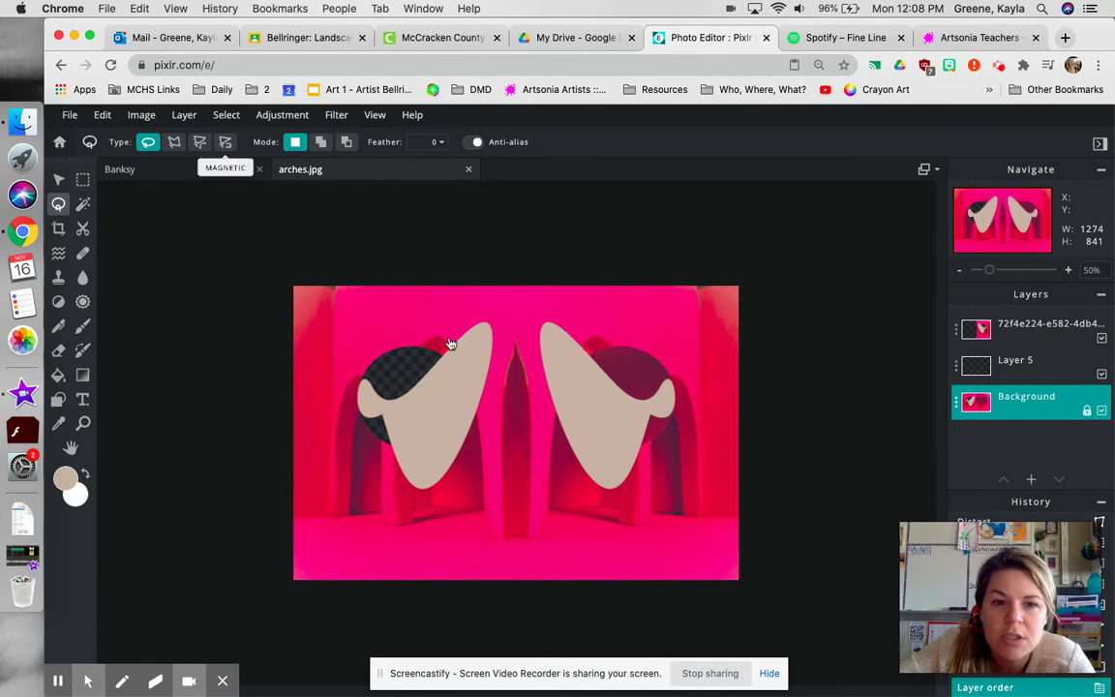
left_click(405, 360)
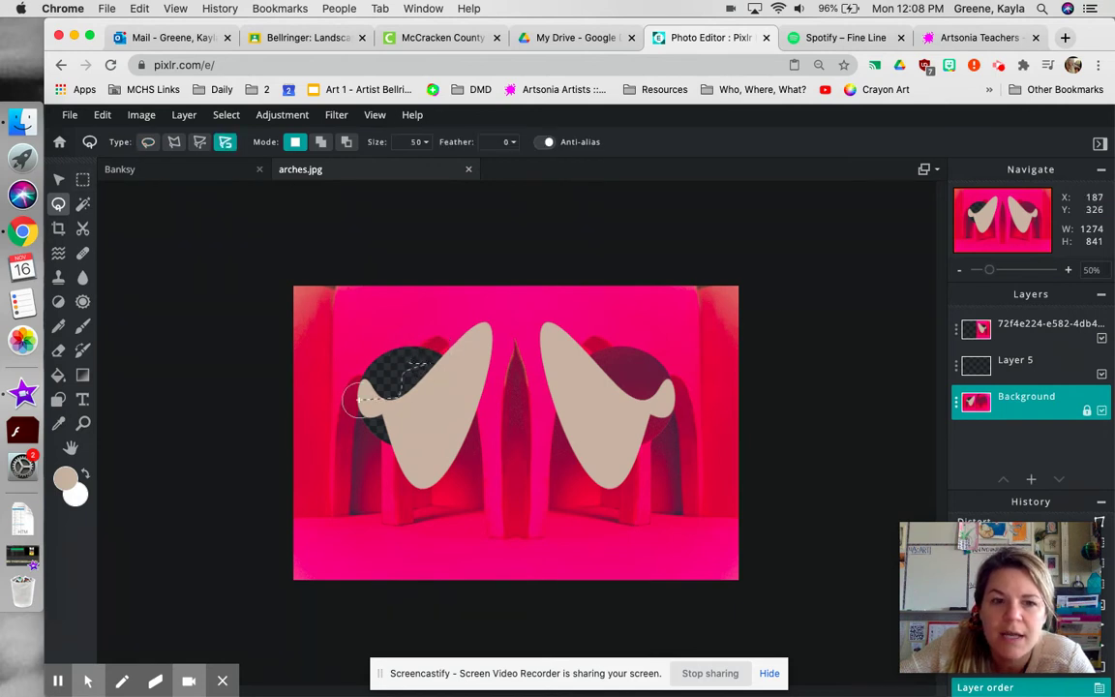
left_click(409, 361)
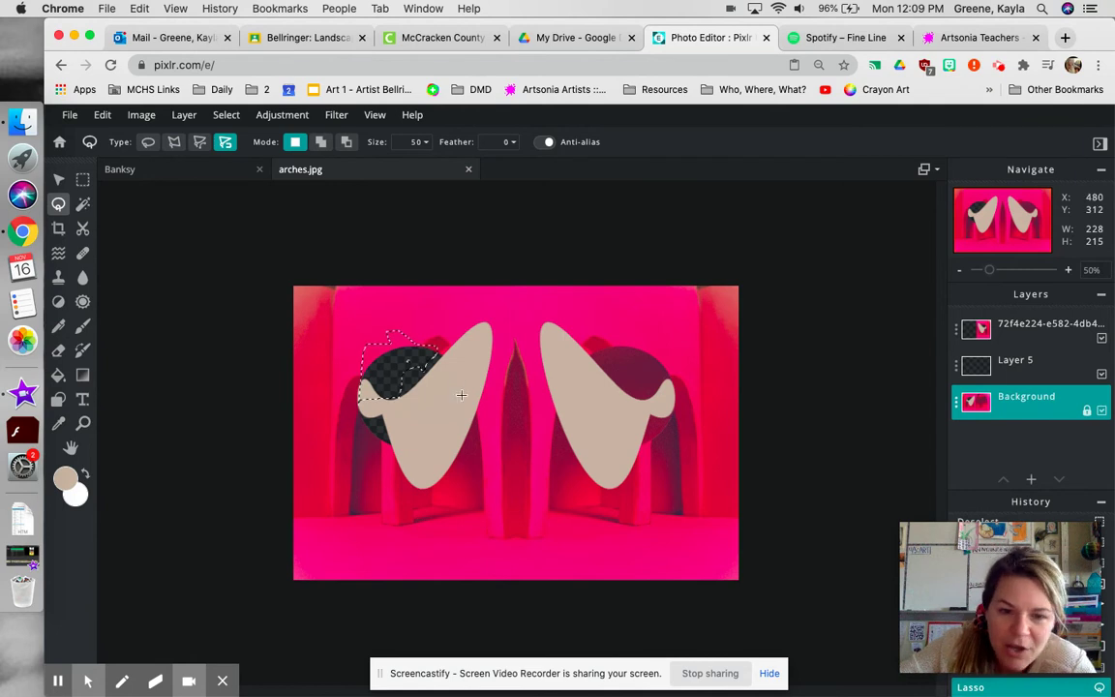
key("super+d")
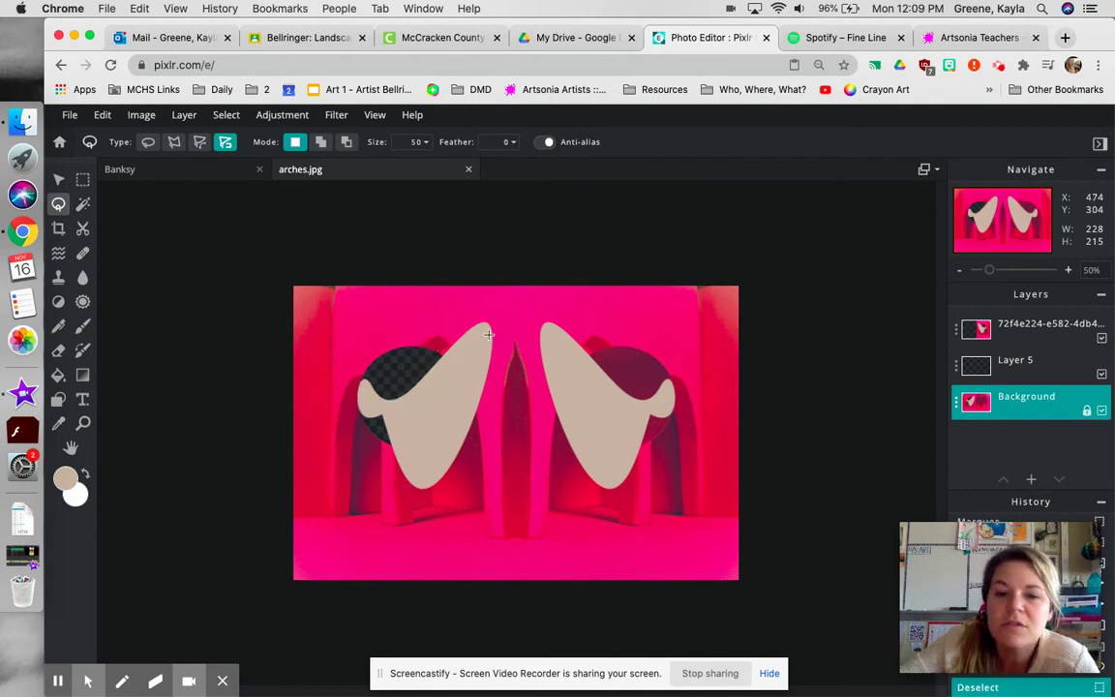